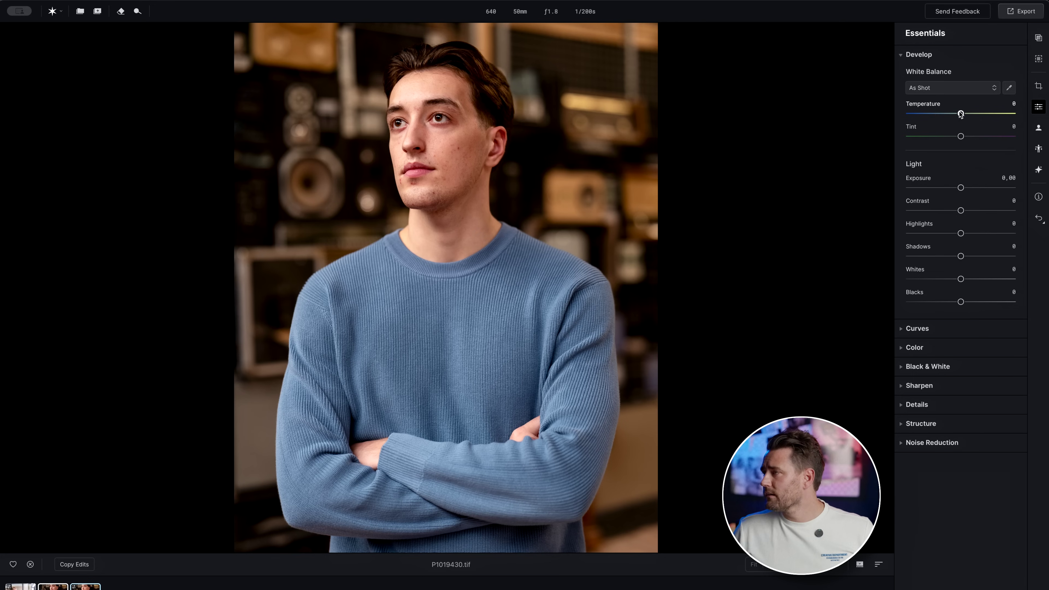
Step: Set Temperature to -10 and Exposure to 0.33, with Contrast 2, Highlights -10, Shadows 6, Whites -3
drag(961, 114, 956, 115)
drag(962, 188, 959, 279)
click(903, 330)
click(903, 330)
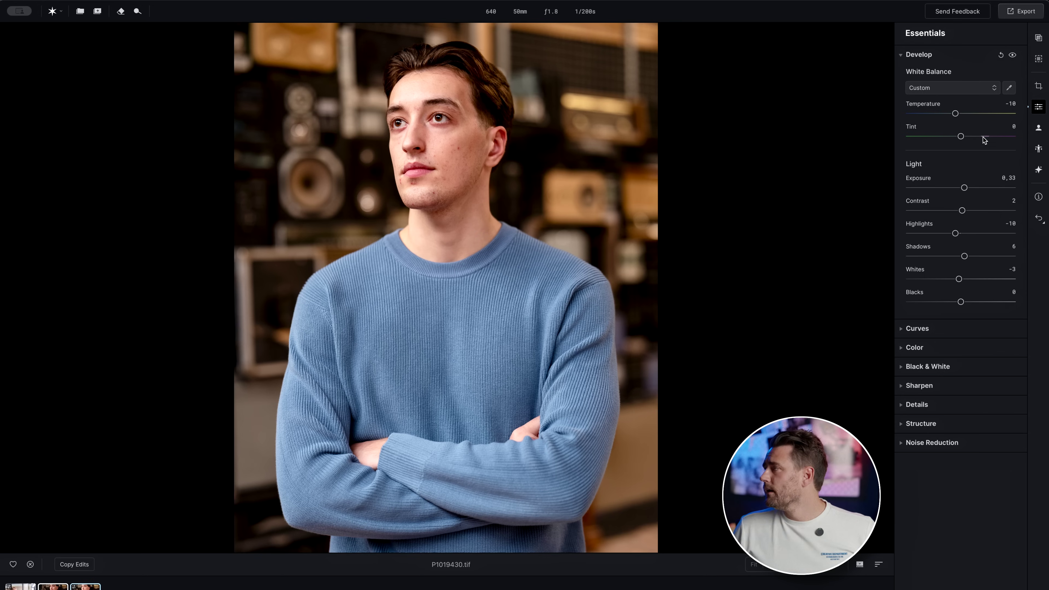
Step: In Retouch, settle Skin Blemish Removal at 72, checking the face before and after
click(1040, 130)
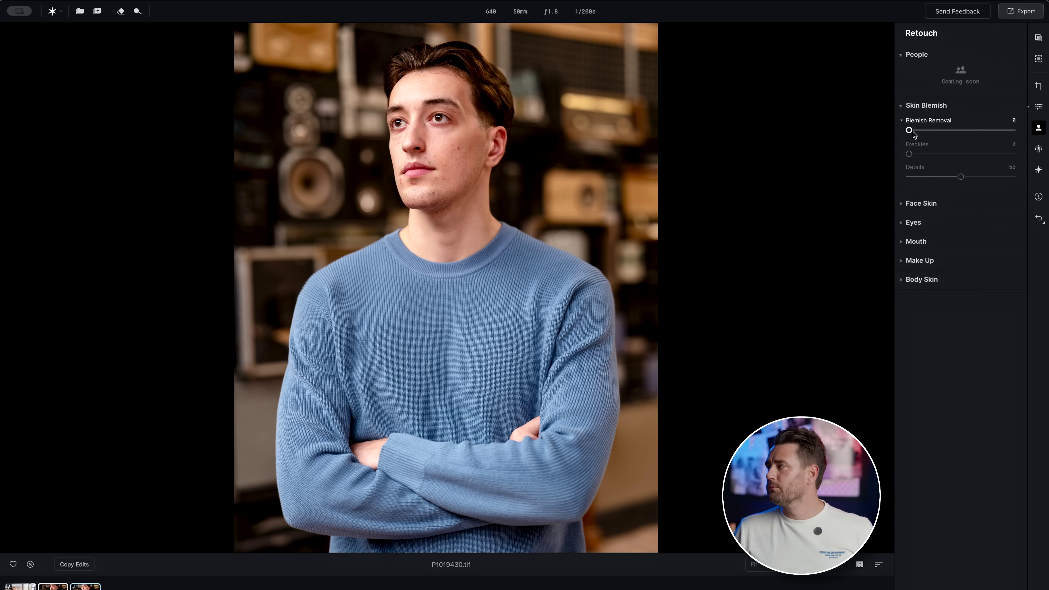
drag(909, 130, 1013, 130)
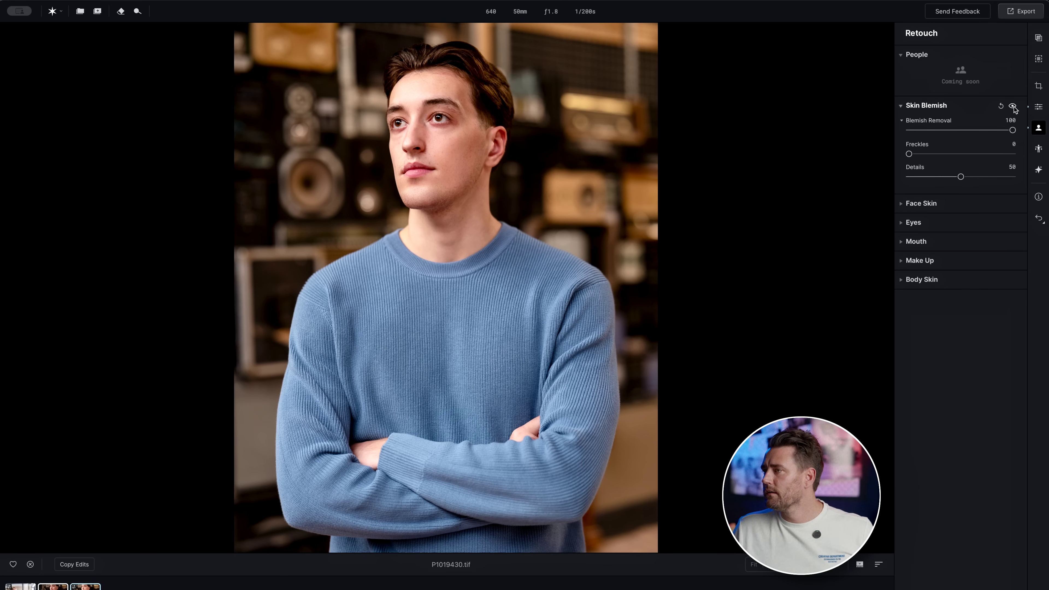
click(421, 145)
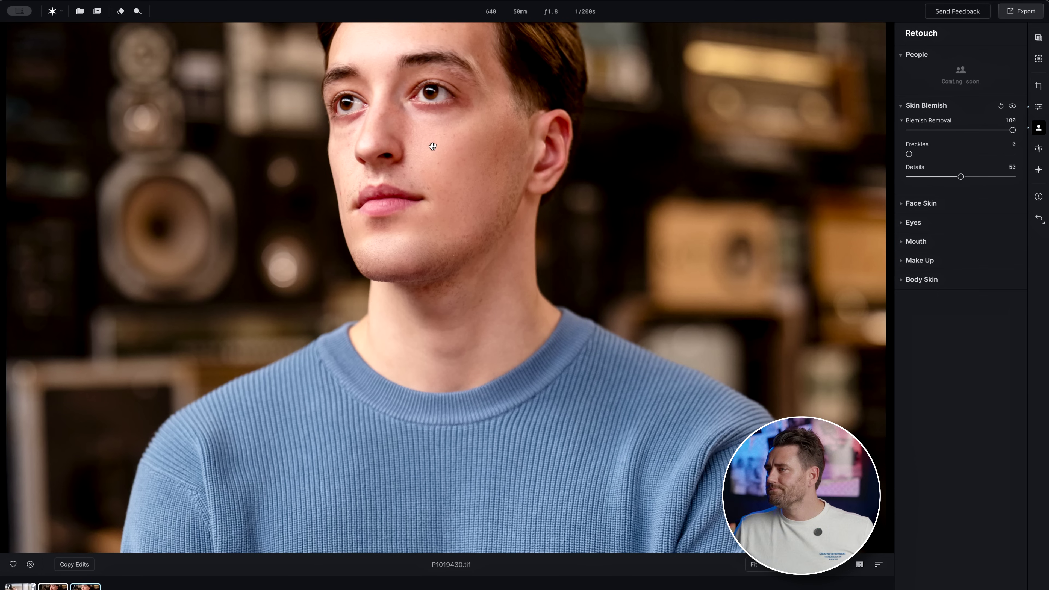
click(453, 231)
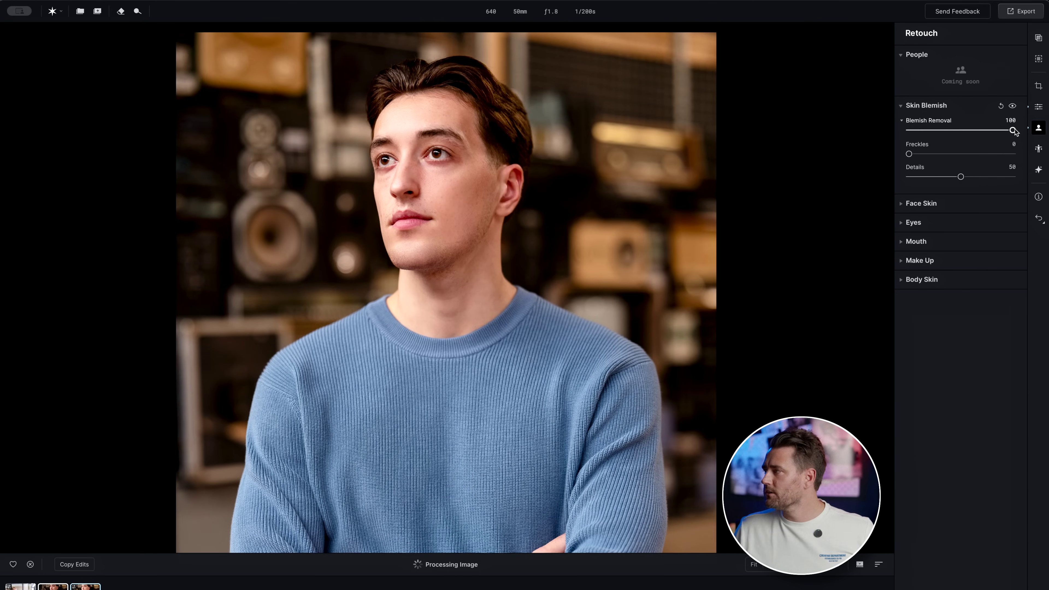
drag(1013, 130, 997, 133)
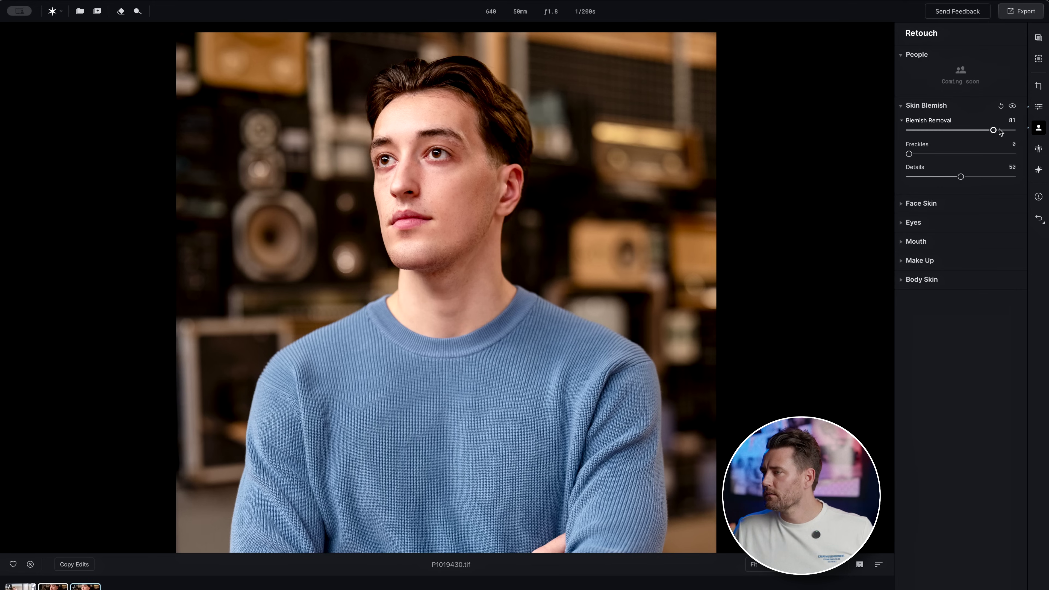
mouse_move(979, 132)
mouse_down()
mouse_move(966, 132)
mouse_move(980, 132)
mouse_up()
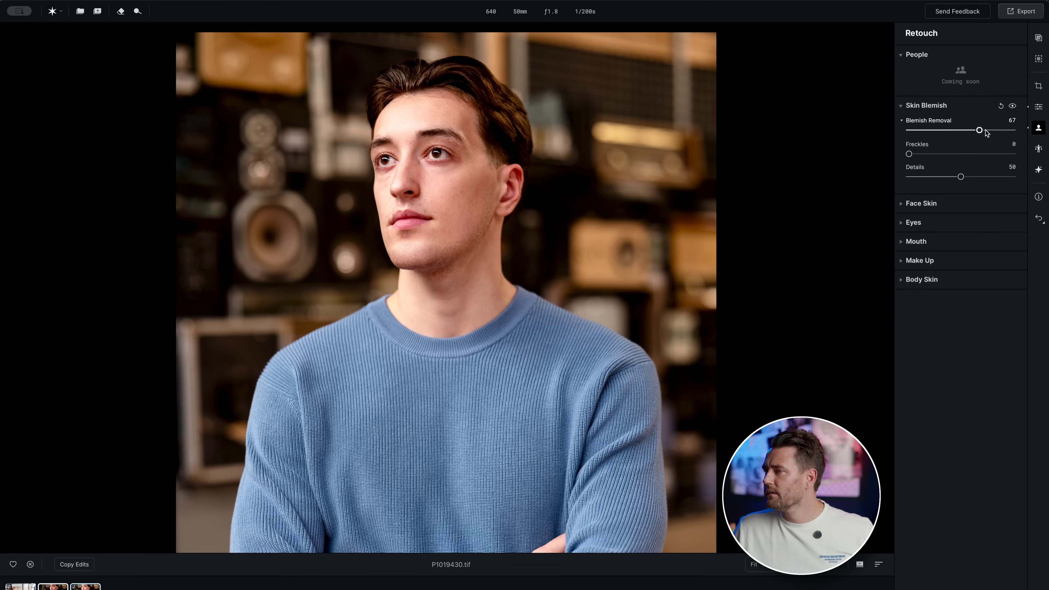
click(1014, 106)
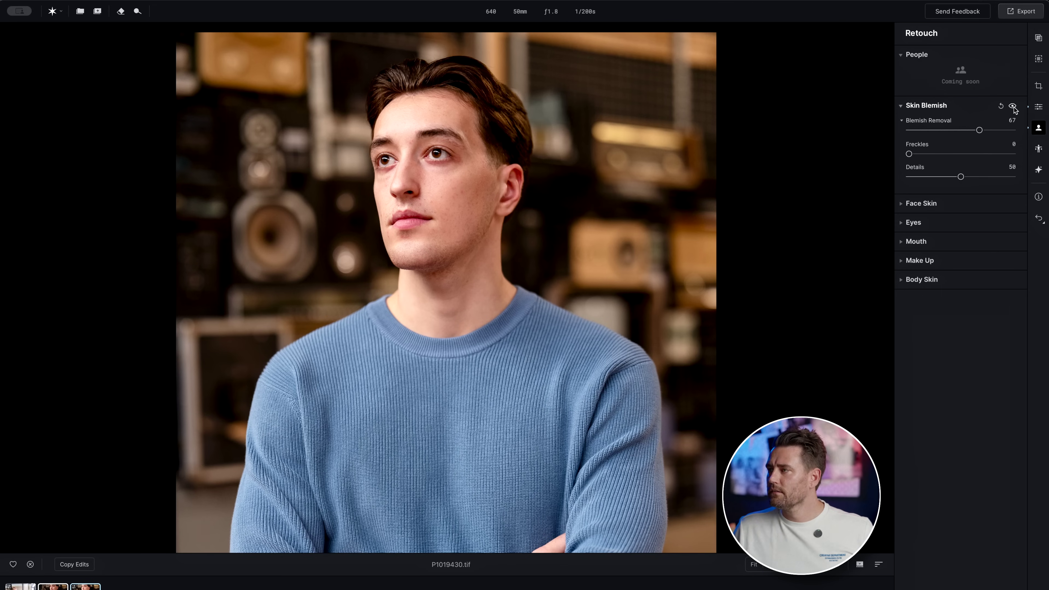
drag(980, 131, 985, 132)
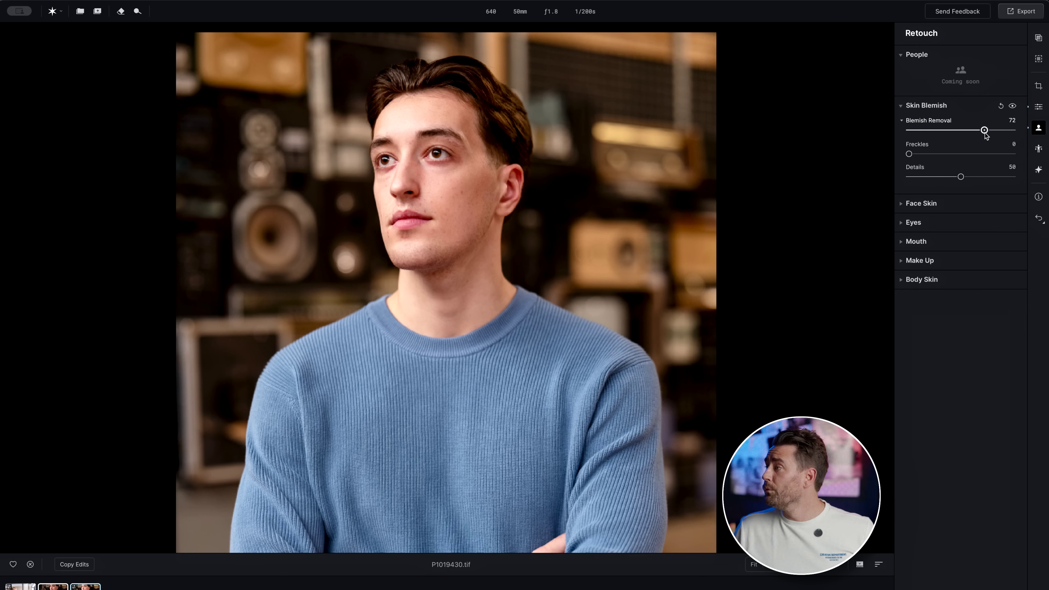
click(1013, 106)
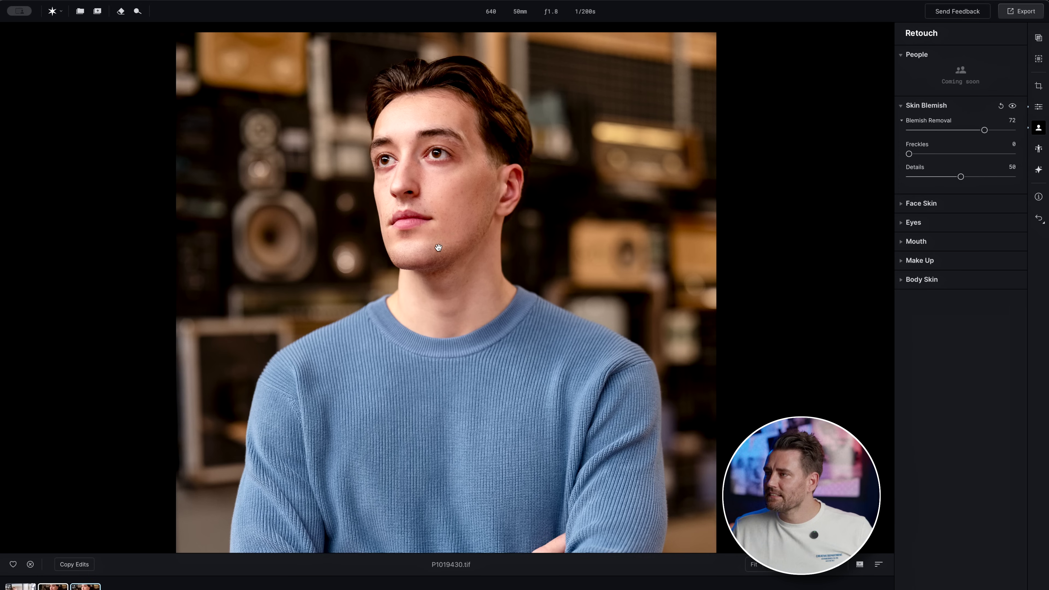
Step: Expand Face Skin and bring Skin Smoothing down from full strength to 13
click(904, 205)
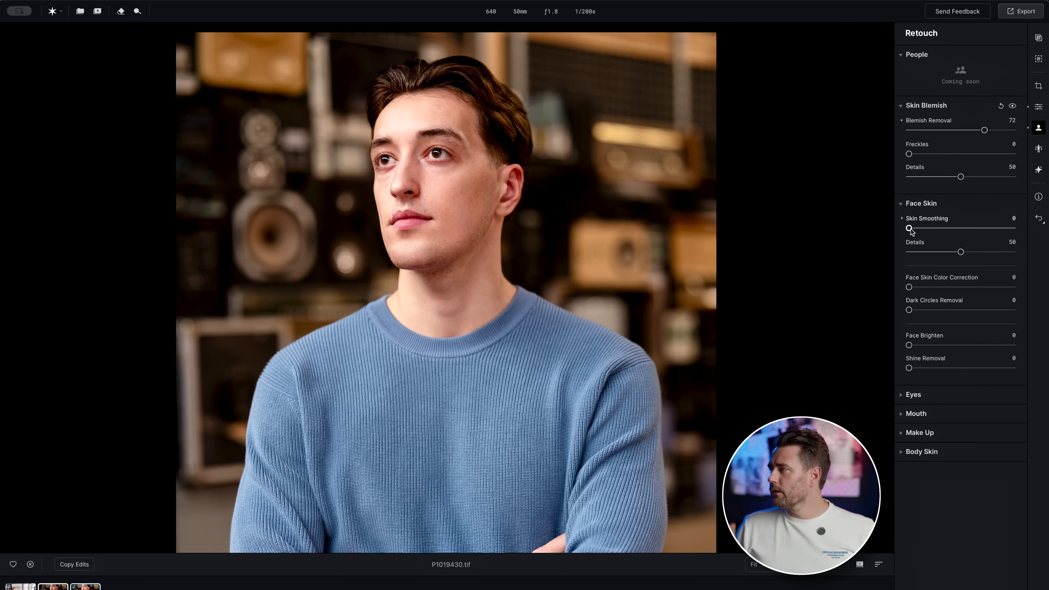
drag(909, 228, 1013, 228)
scroll(438, 188, down, 5)
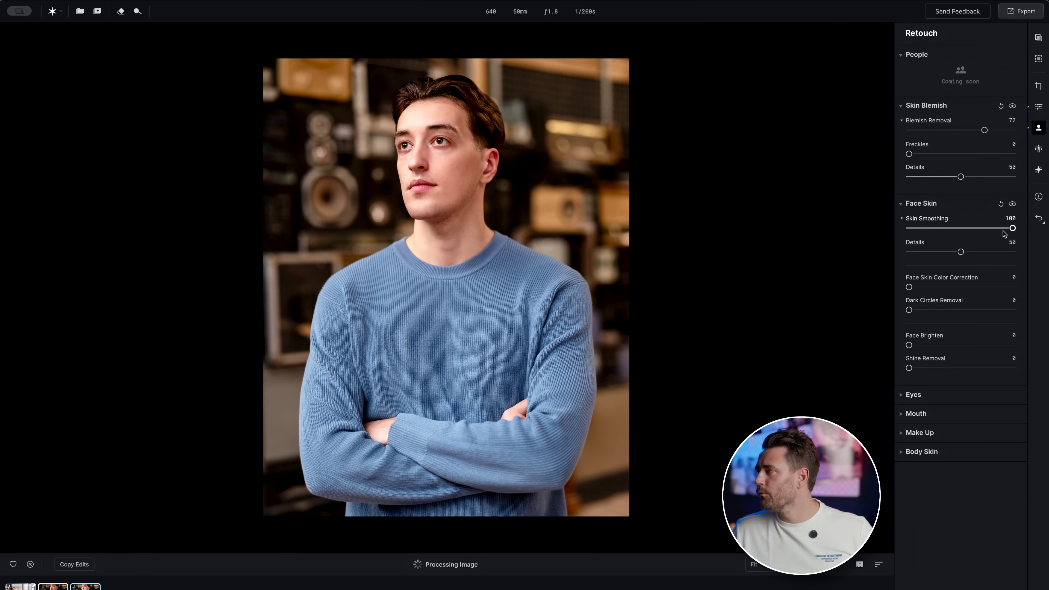
drag(1013, 229, 942, 235)
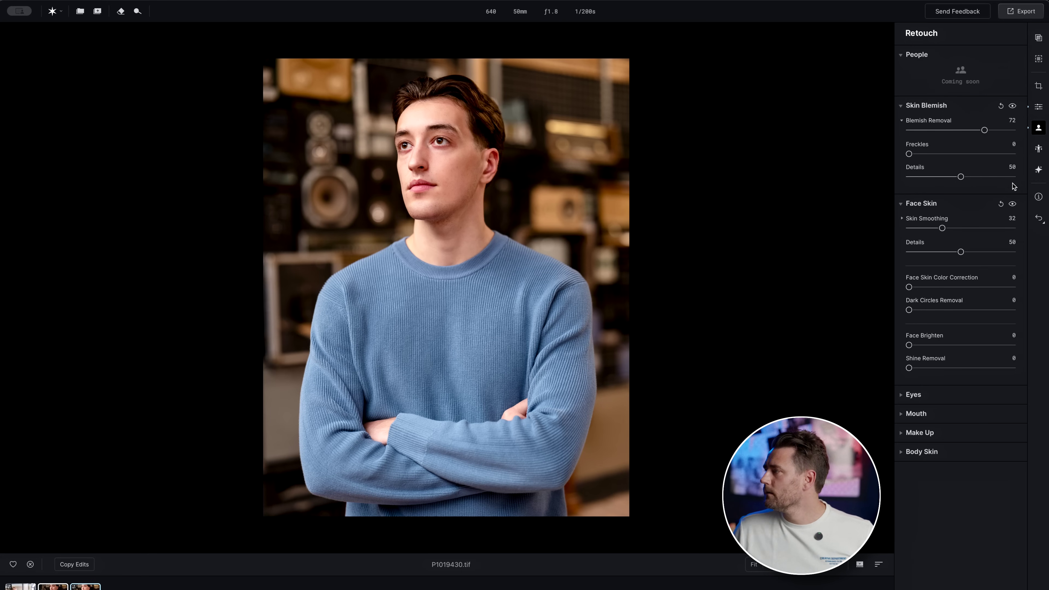
click(1013, 204)
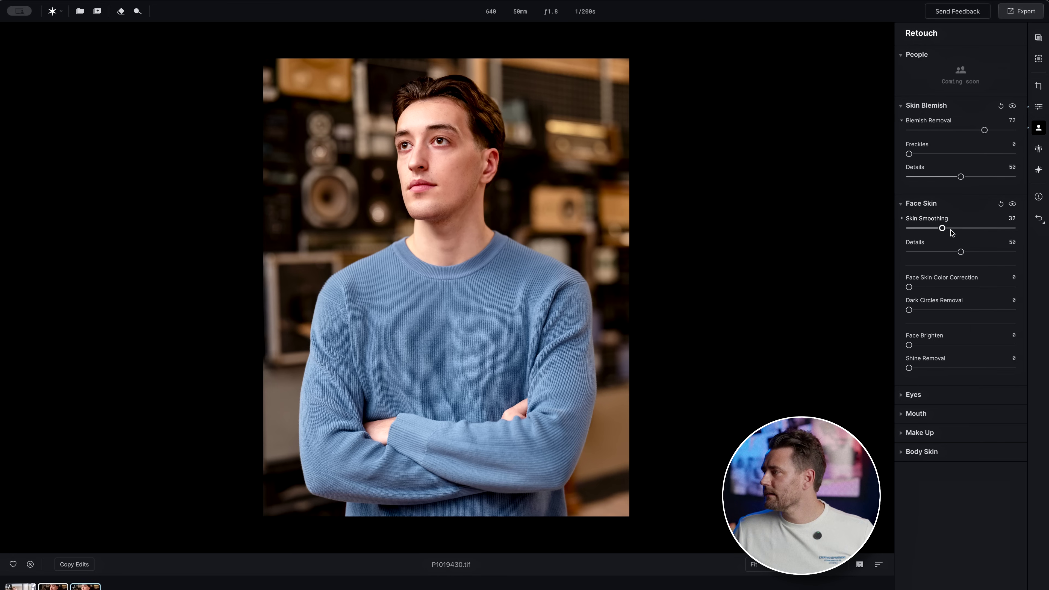
drag(942, 228, 922, 232)
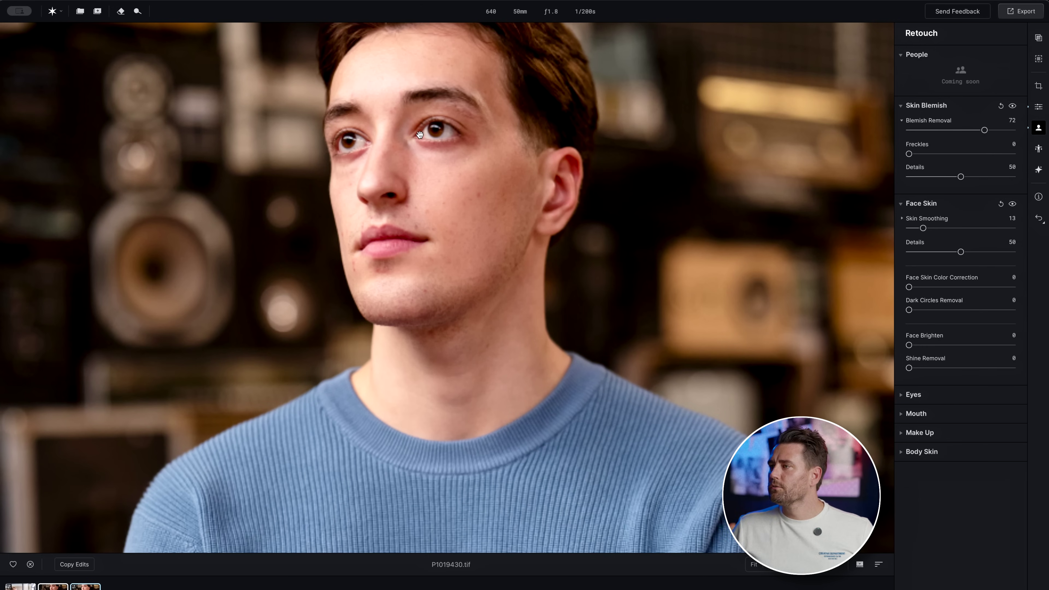
Step: Zoom in on the eyes and set Dark Circles Removal to 64, comparing before and after
click(439, 147)
drag(449, 186, 459, 257)
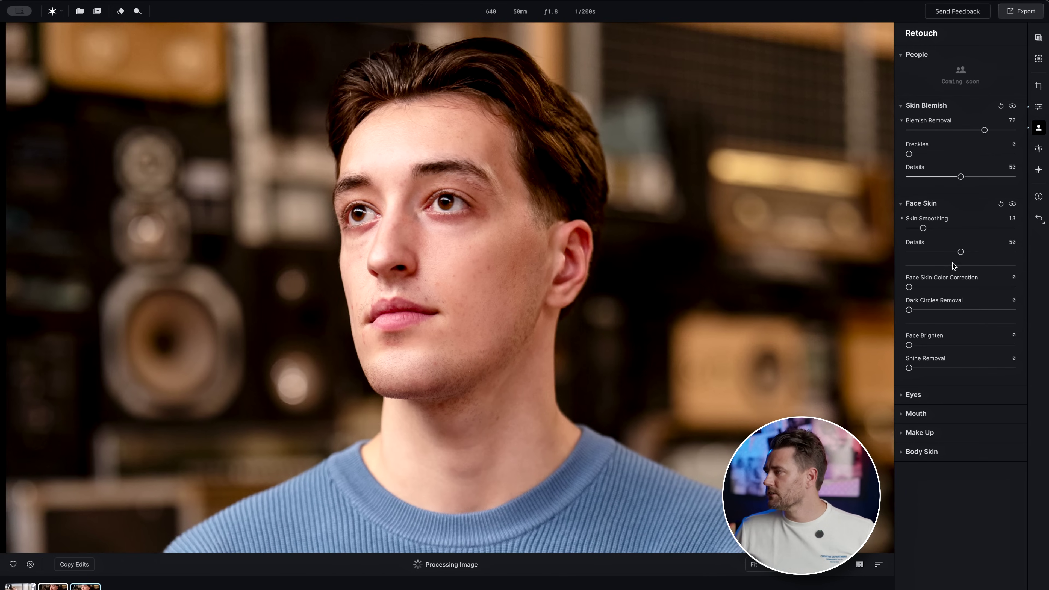
drag(909, 310, 983, 310)
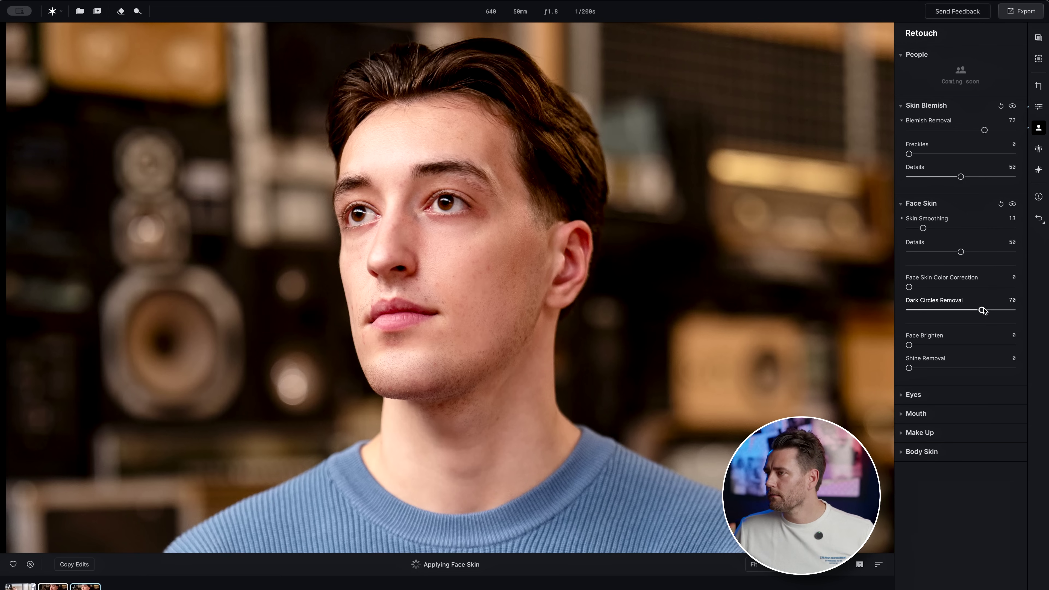
click(1013, 204)
click(1012, 204)
click(1012, 204)
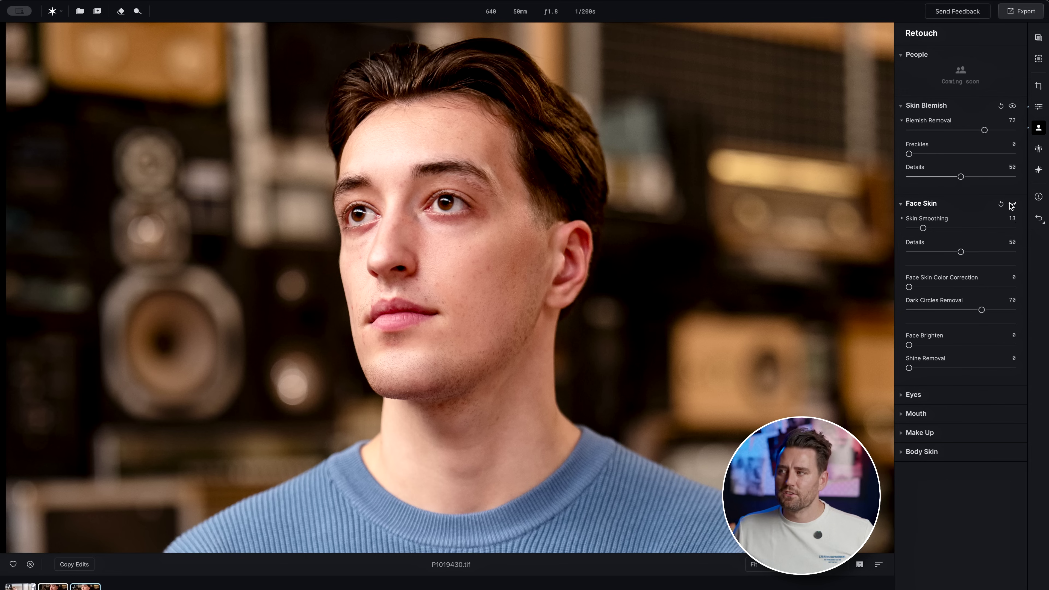
click(1012, 205)
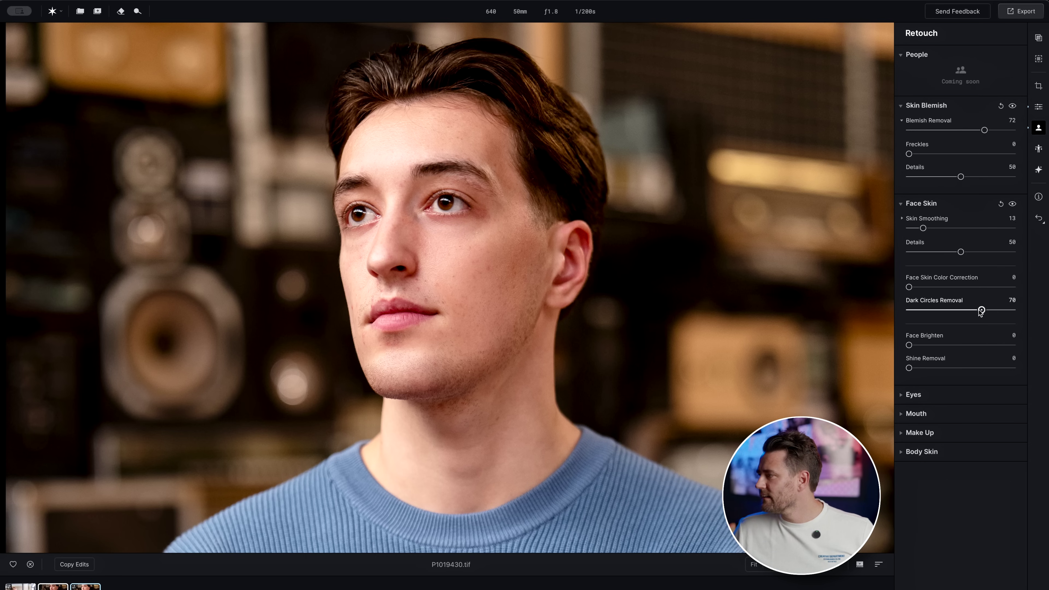
drag(981, 311, 976, 310)
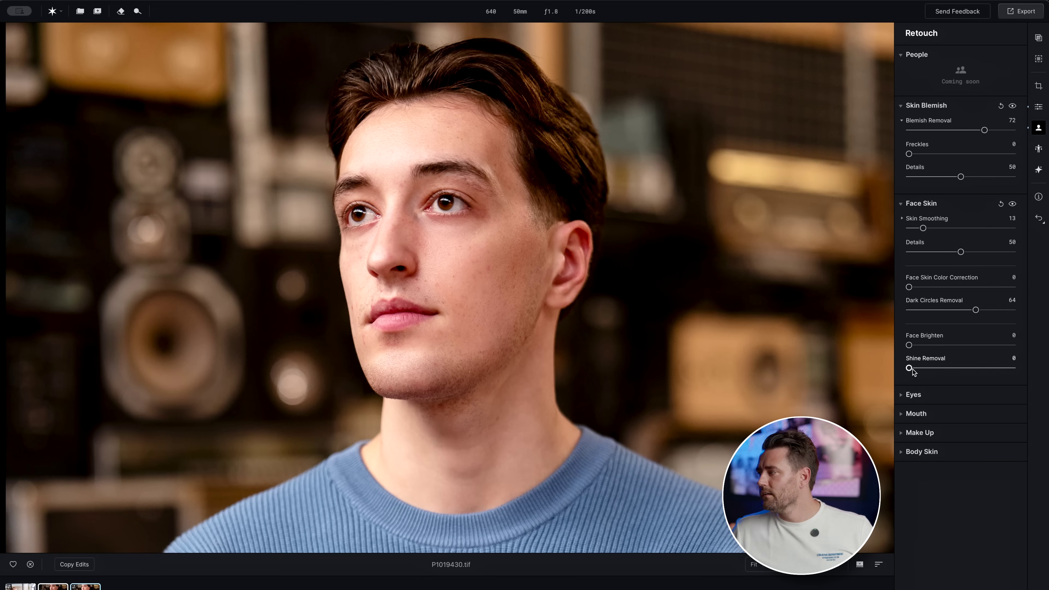
Step: Set Shine Removal to 55 and compare the Face Skin changes
drag(910, 368, 1023, 362)
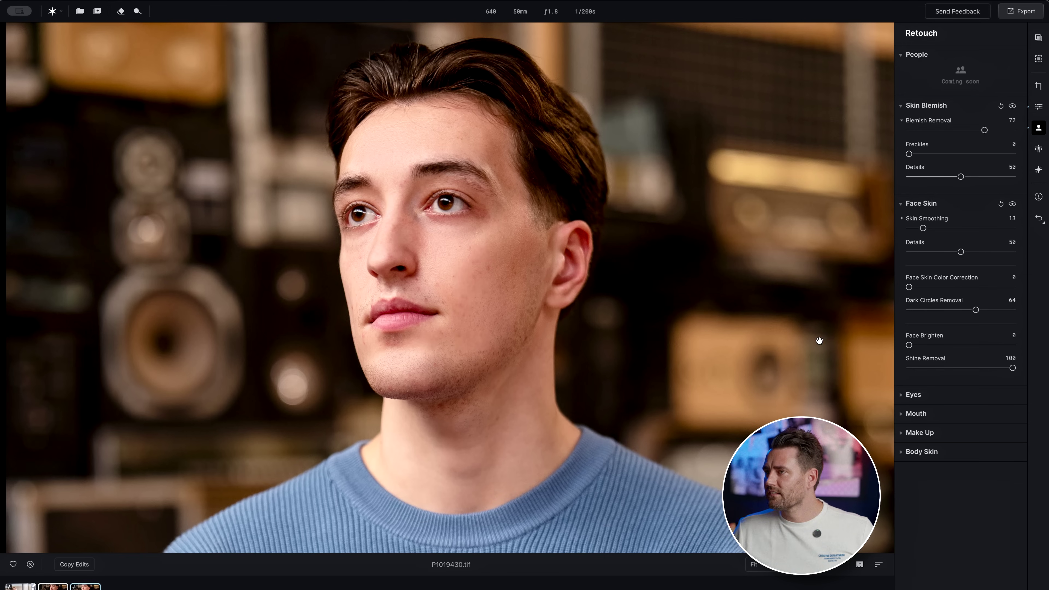
drag(1009, 369, 955, 370)
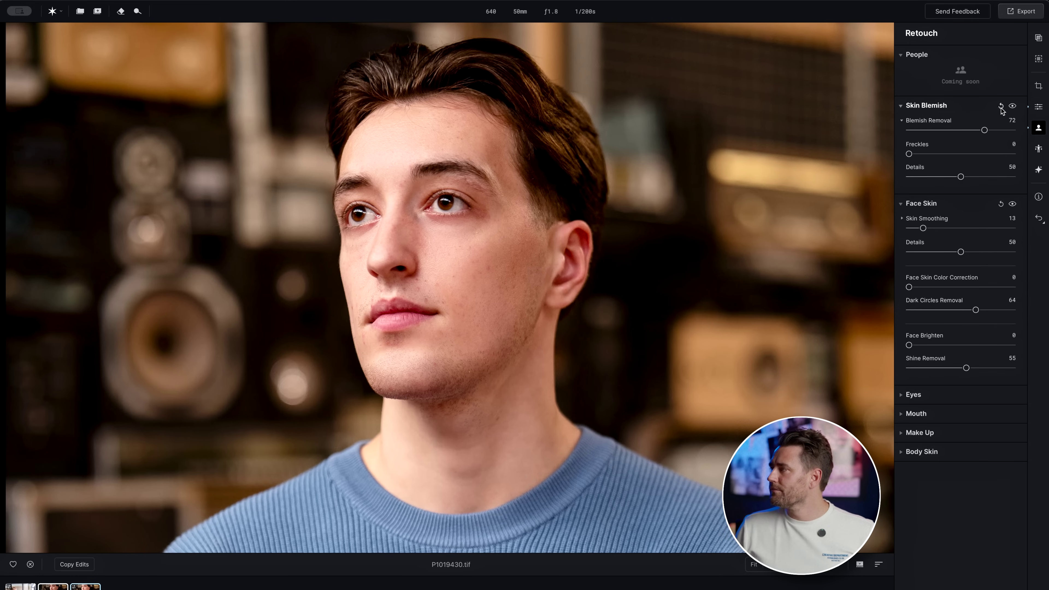
click(1015, 204)
click(1015, 204)
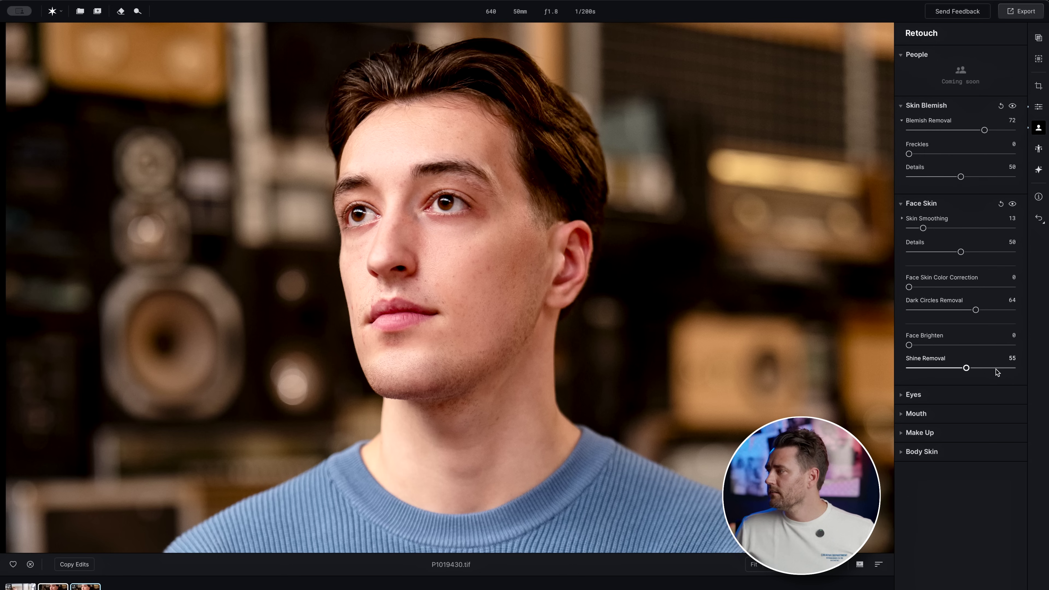
Step: Expand Eyes, choose the Green iris colour and lower Iris Visibility to 43
click(904, 397)
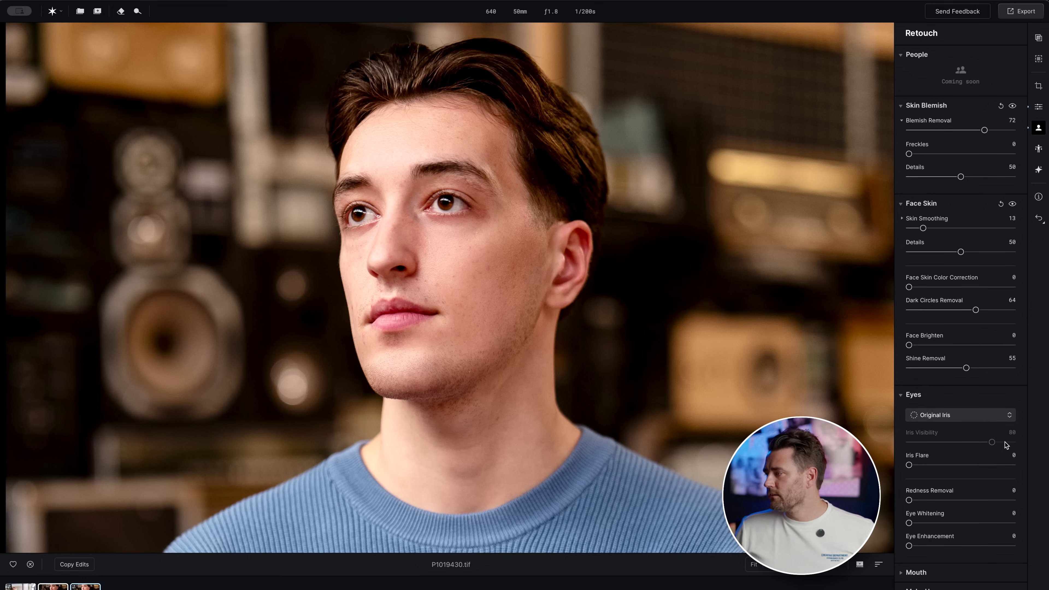
click(988, 417)
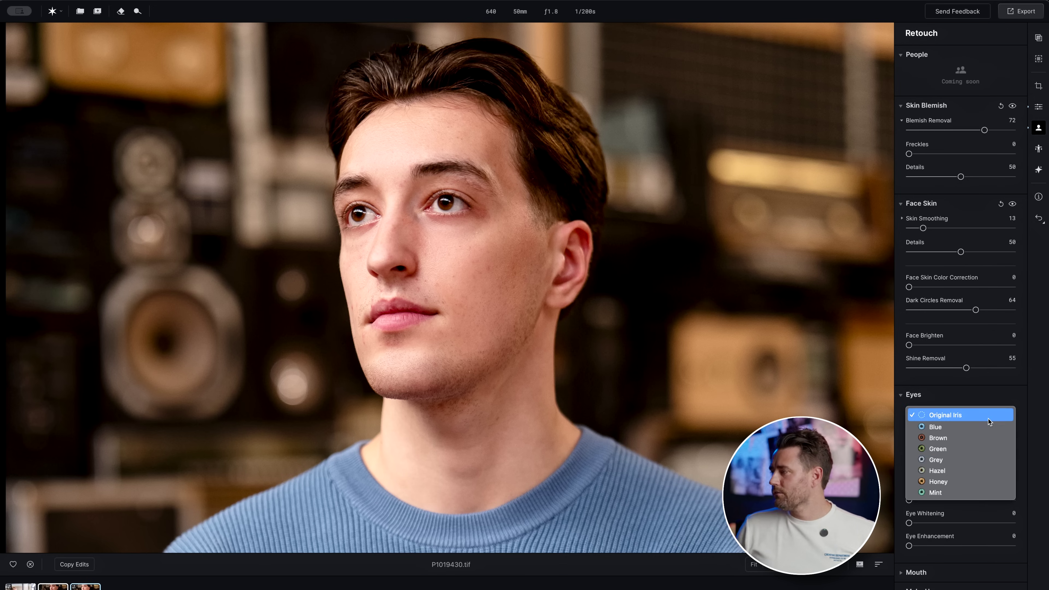
click(954, 451)
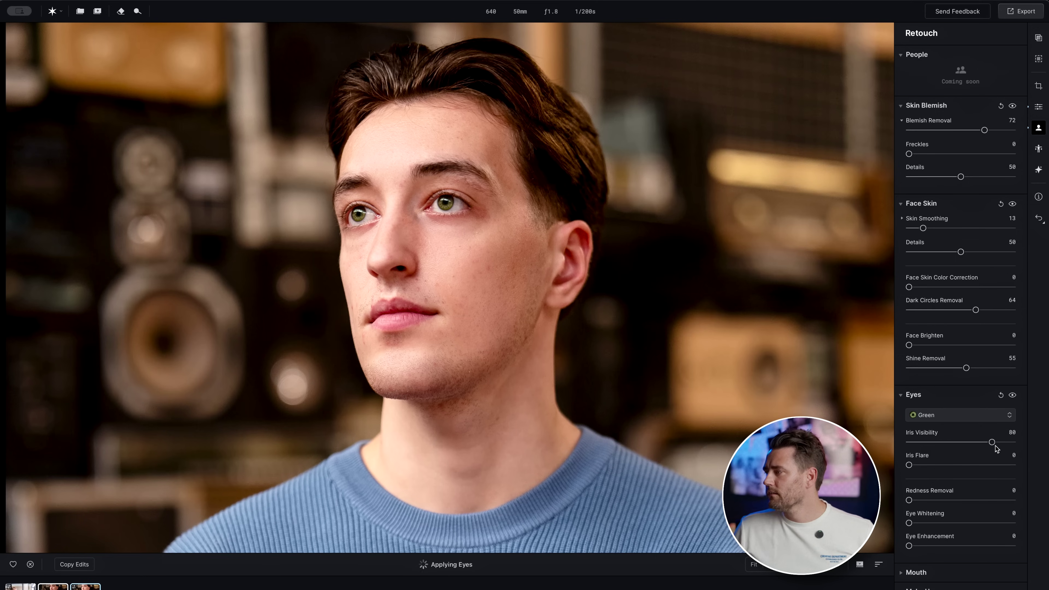
click(981, 442)
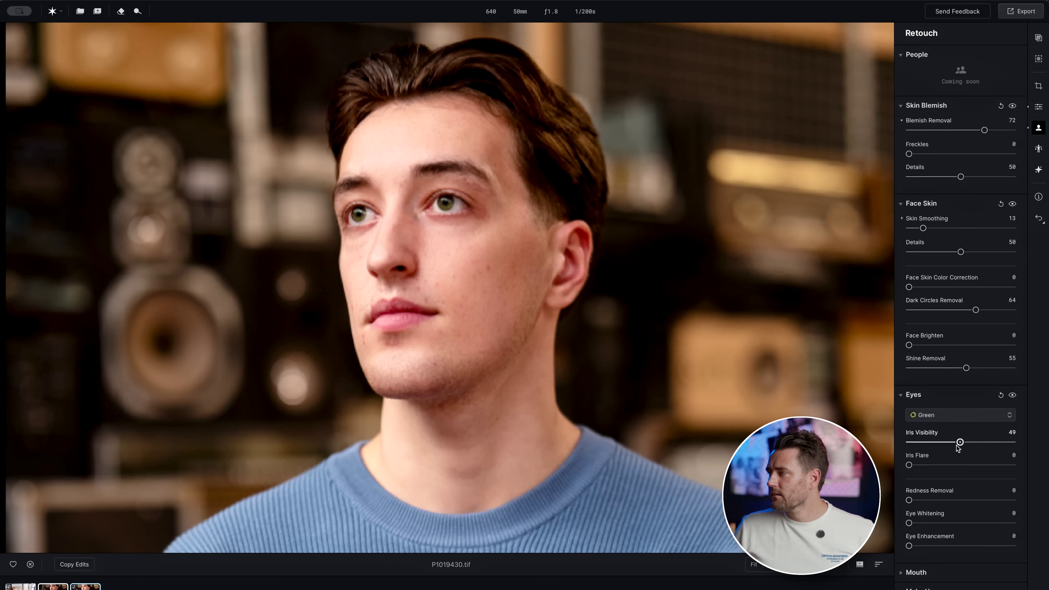
drag(957, 449, 954, 449)
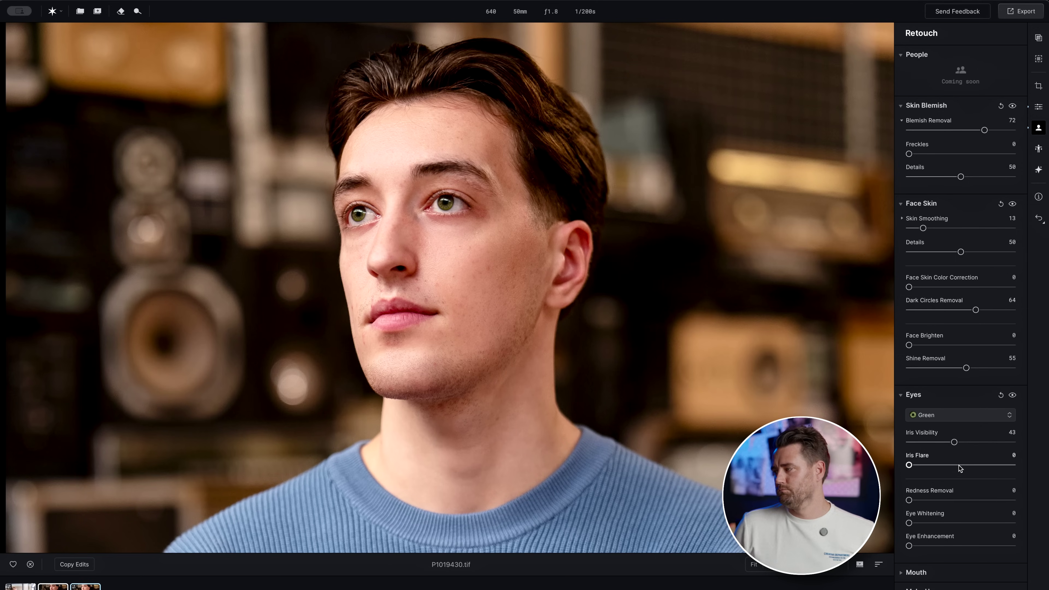
Step: Switch the irises back to Original Iris and add Iris Flare at 64
click(964, 419)
click(971, 413)
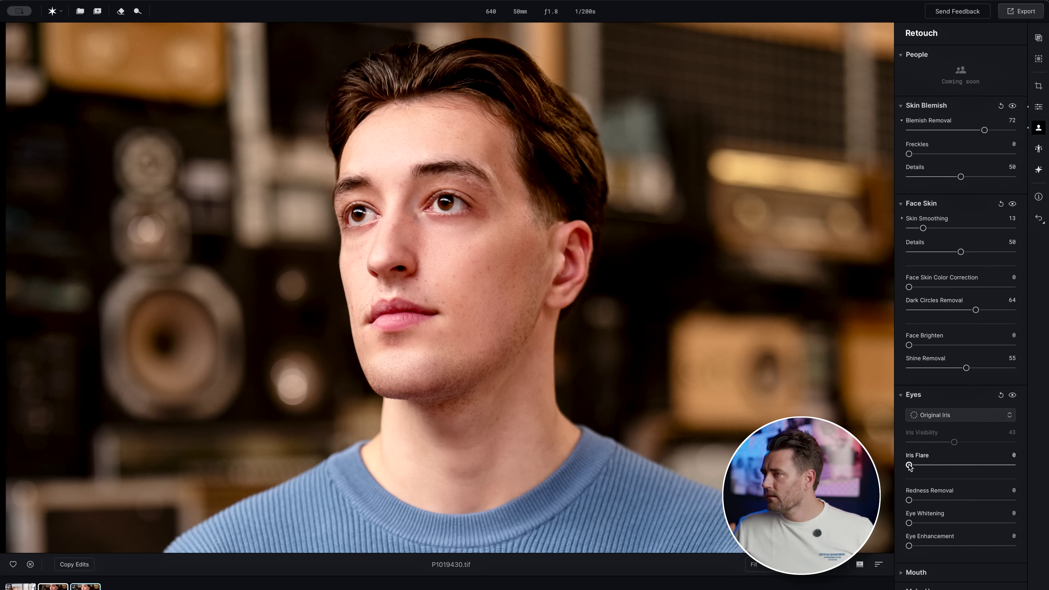
drag(909, 466, 977, 468)
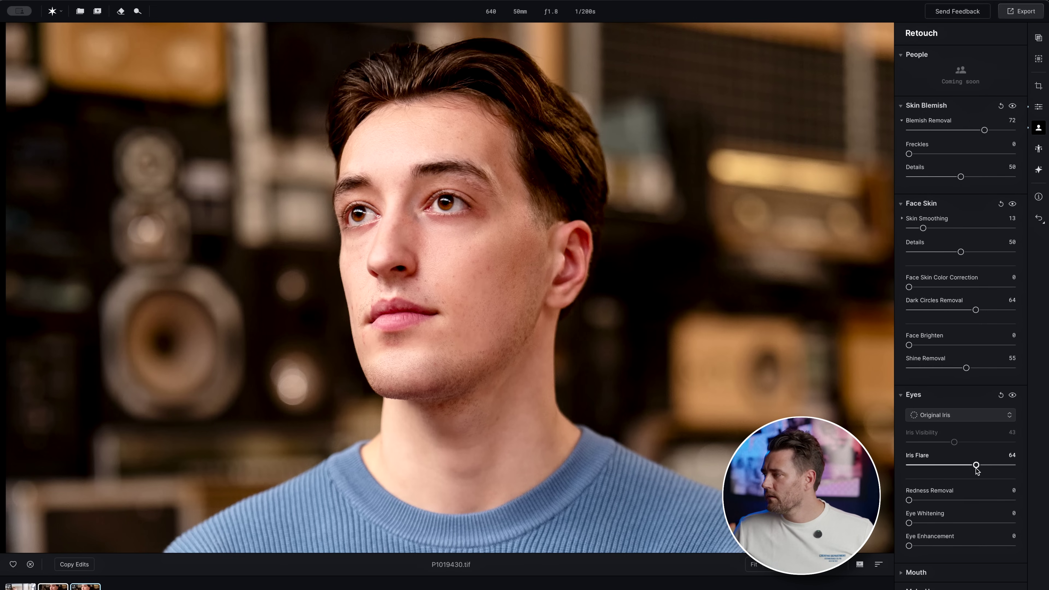
click(1013, 396)
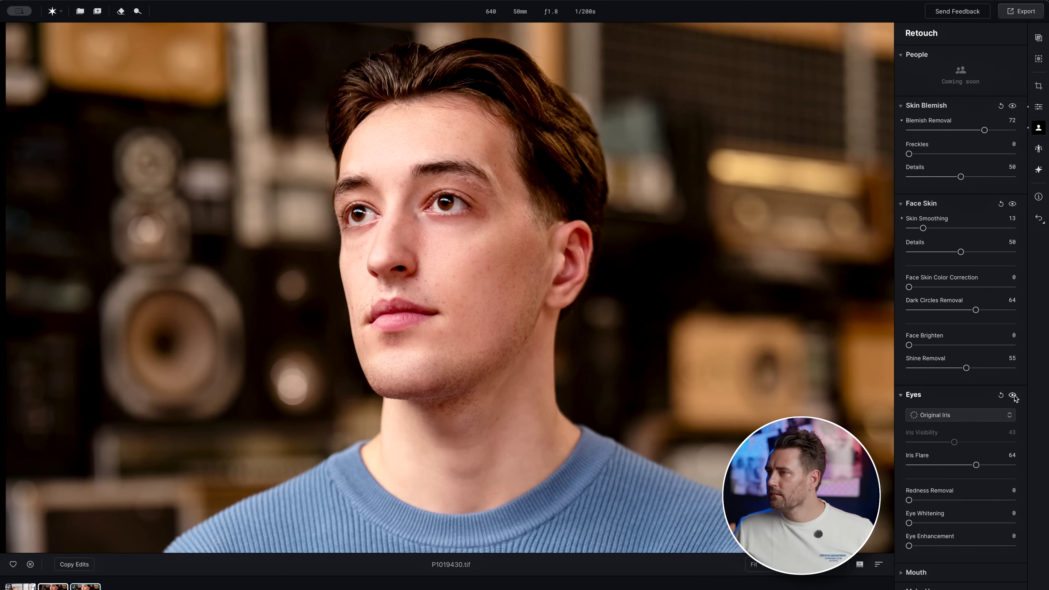
click(1012, 396)
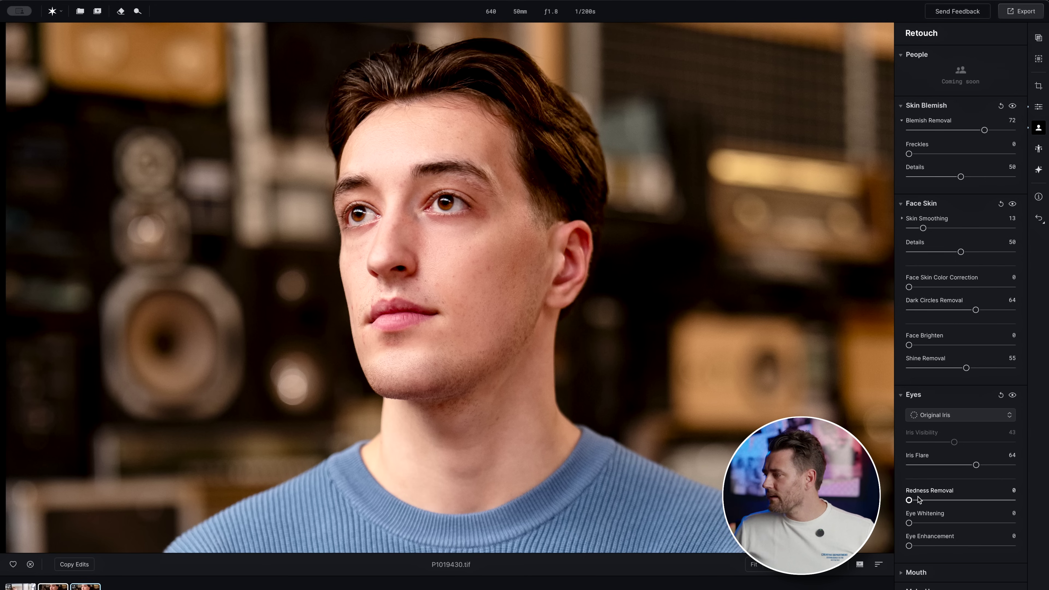
Step: Set Redness Removal 12, Eye Whitening 16 and Eye Enhancement 50, comparing before and after
drag(911, 500, 998, 501)
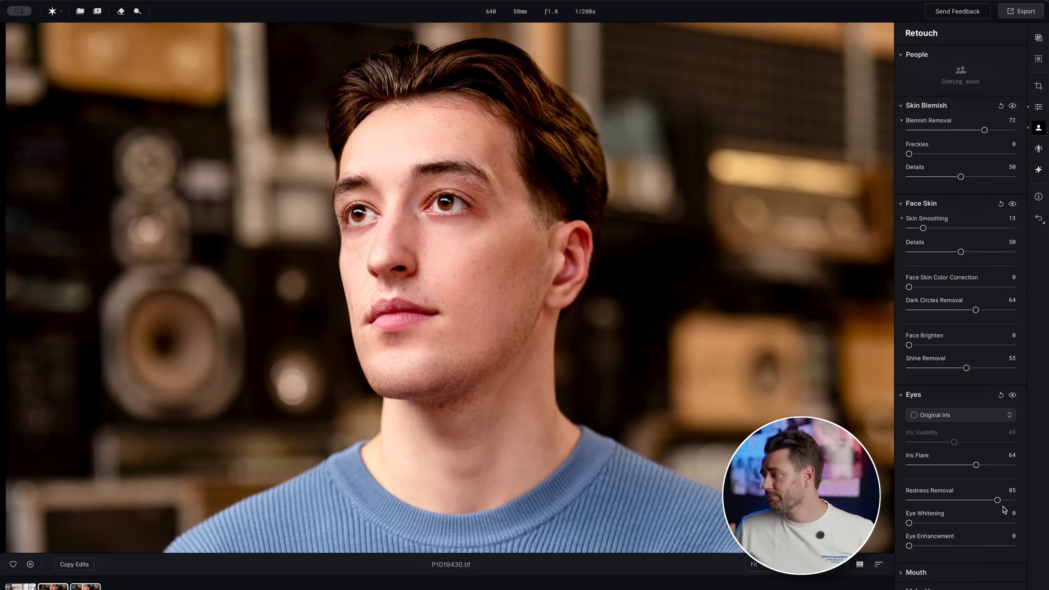
drag(998, 501, 927, 523)
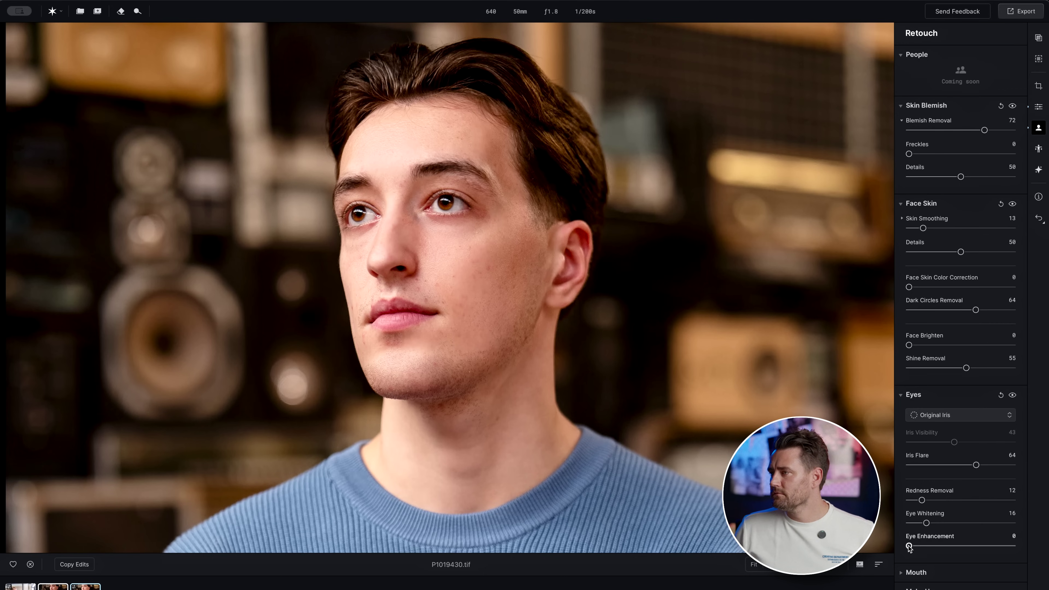
drag(909, 546, 962, 547)
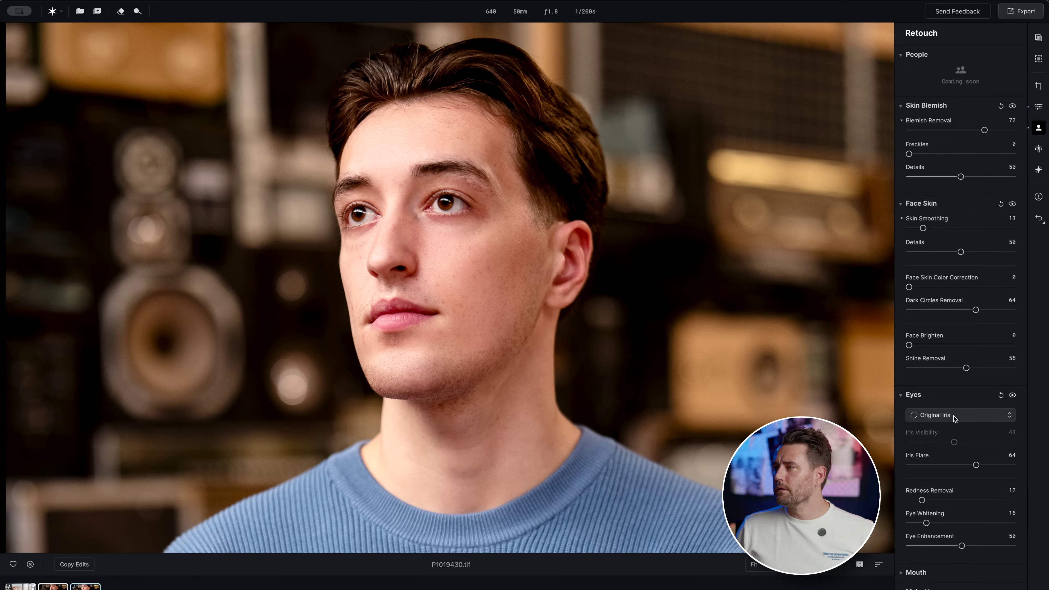
click(1014, 393)
click(1013, 393)
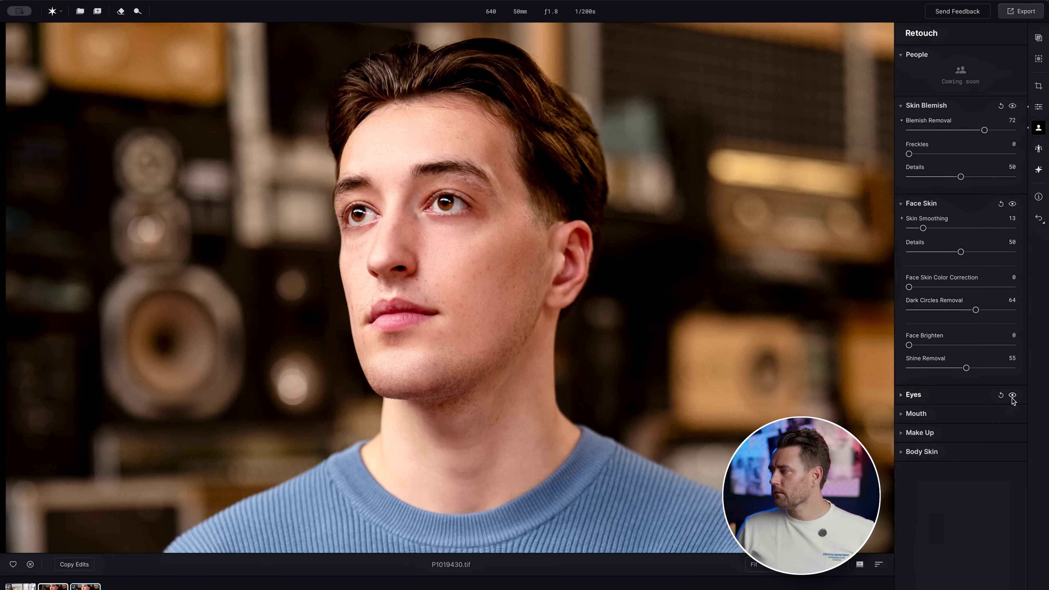
click(1014, 395)
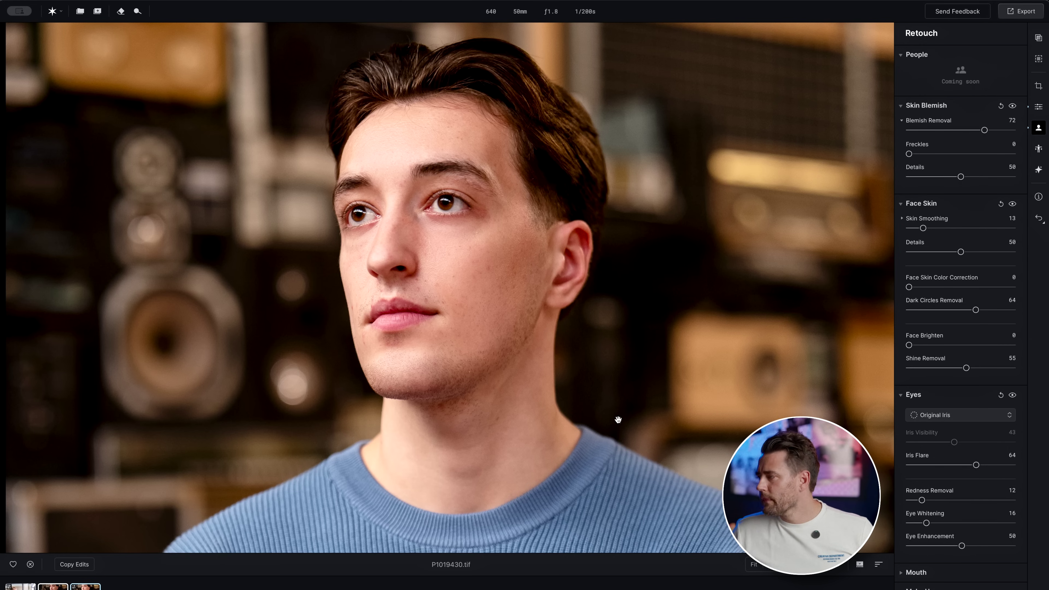
Step: Expand Mouth, fit the whole portrait in view, and scroll down to the Make Up section
click(909, 572)
click(878, 563)
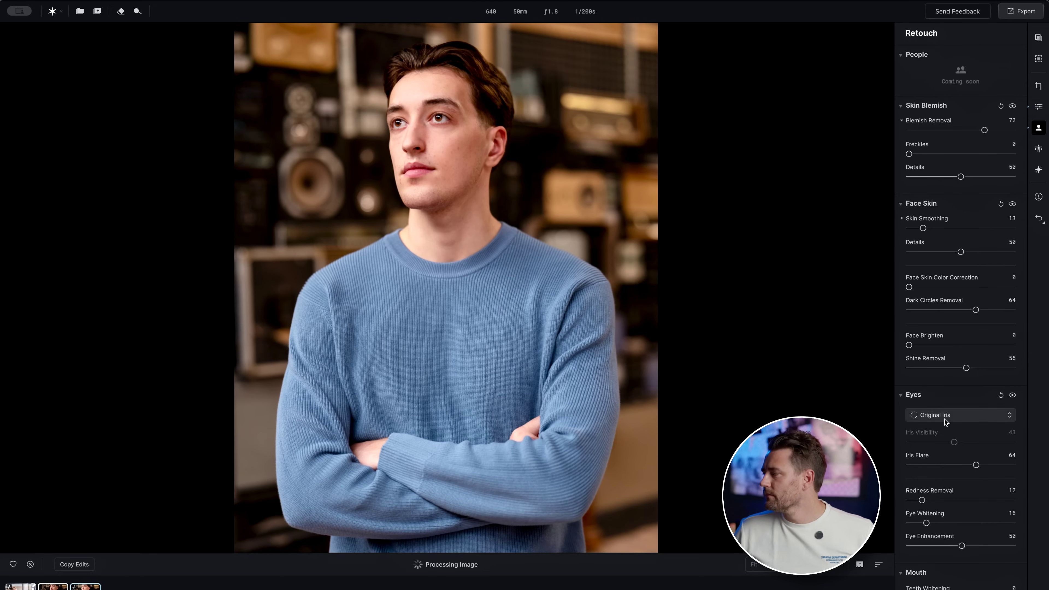
scroll(917, 584, down, 2)
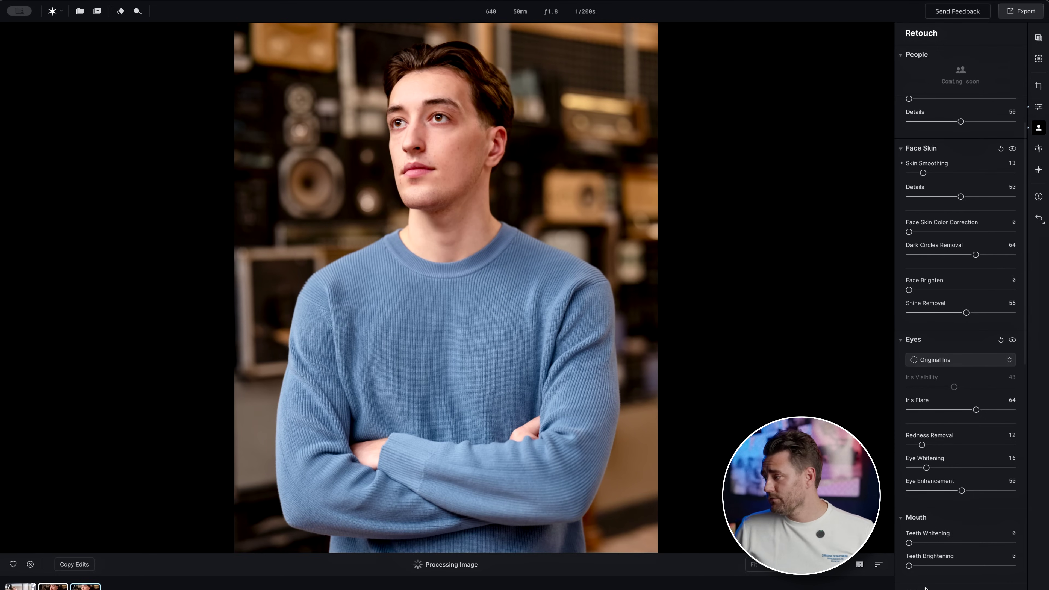
scroll(961, 578, down, 3)
scroll(961, 578, down, 11)
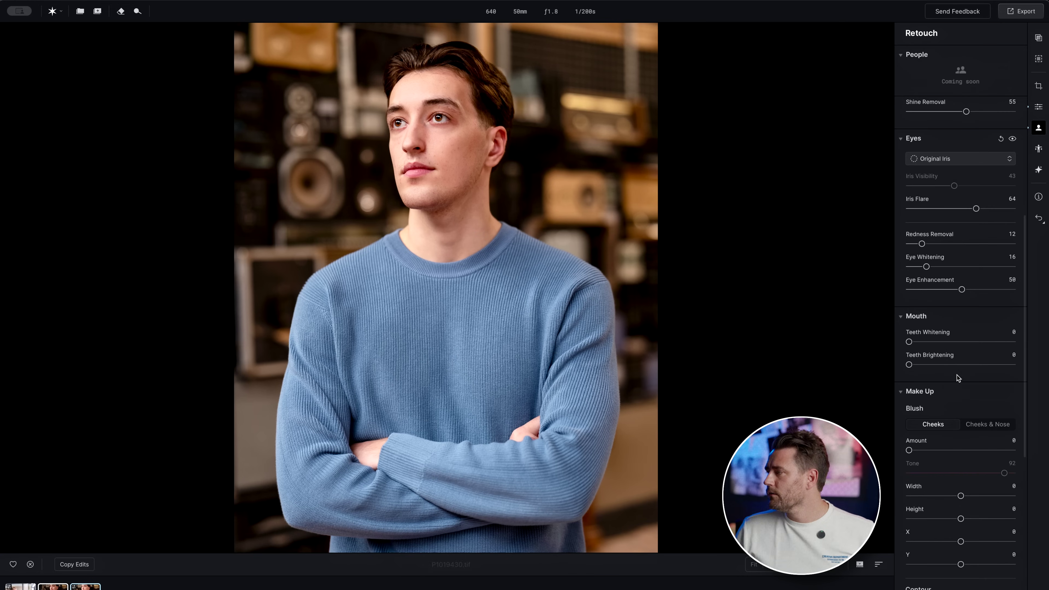
scroll(987, 360, down, 4)
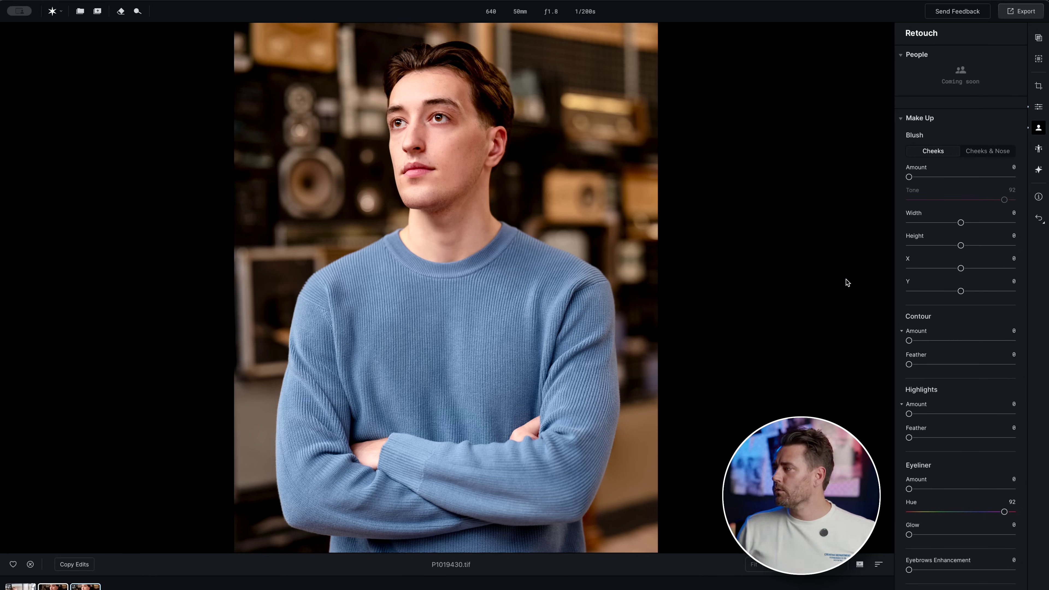
Step: Set Make Up Contour Amount to 56 and compare the face with and without make-up
drag(910, 342, 1008, 345)
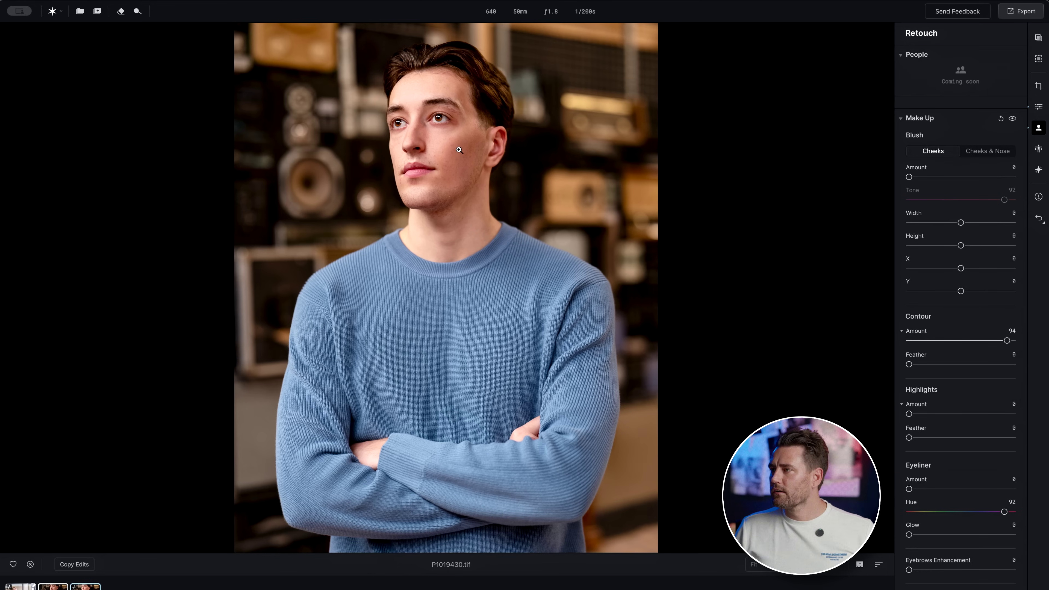
drag(1008, 340, 968, 342)
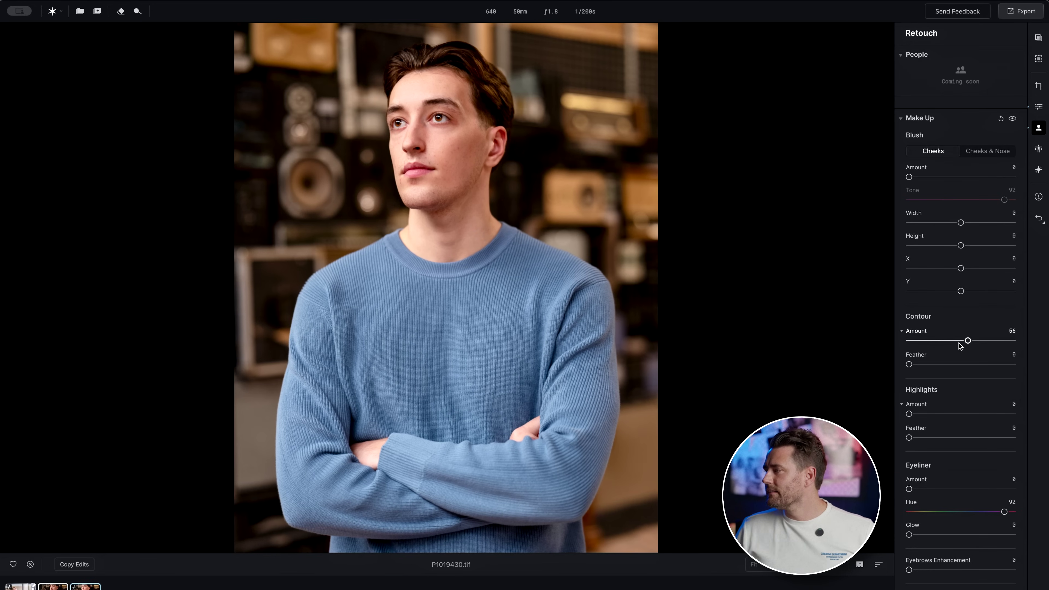
click(1013, 119)
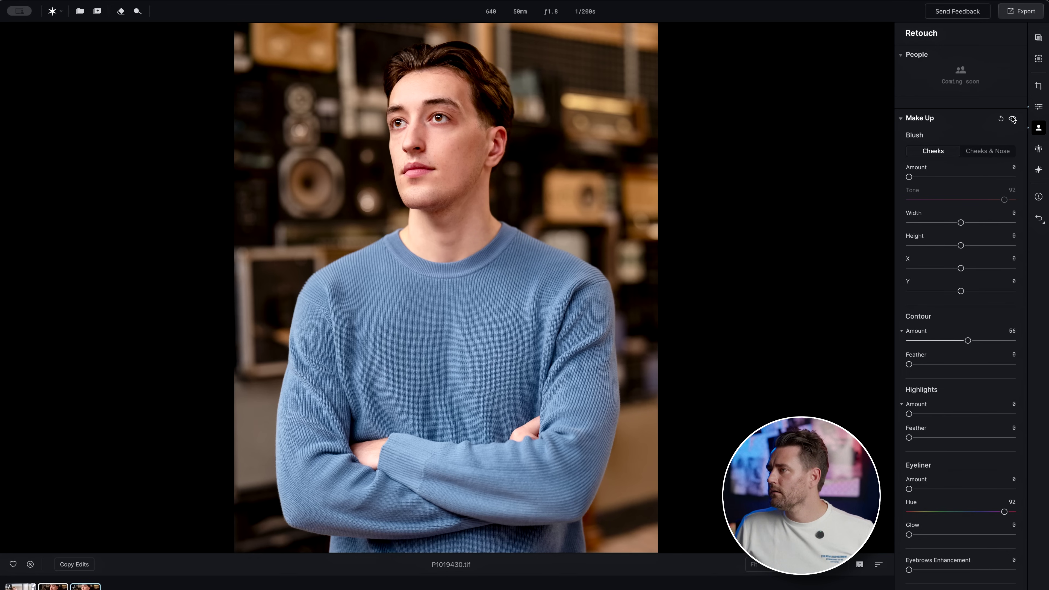
click(1013, 119)
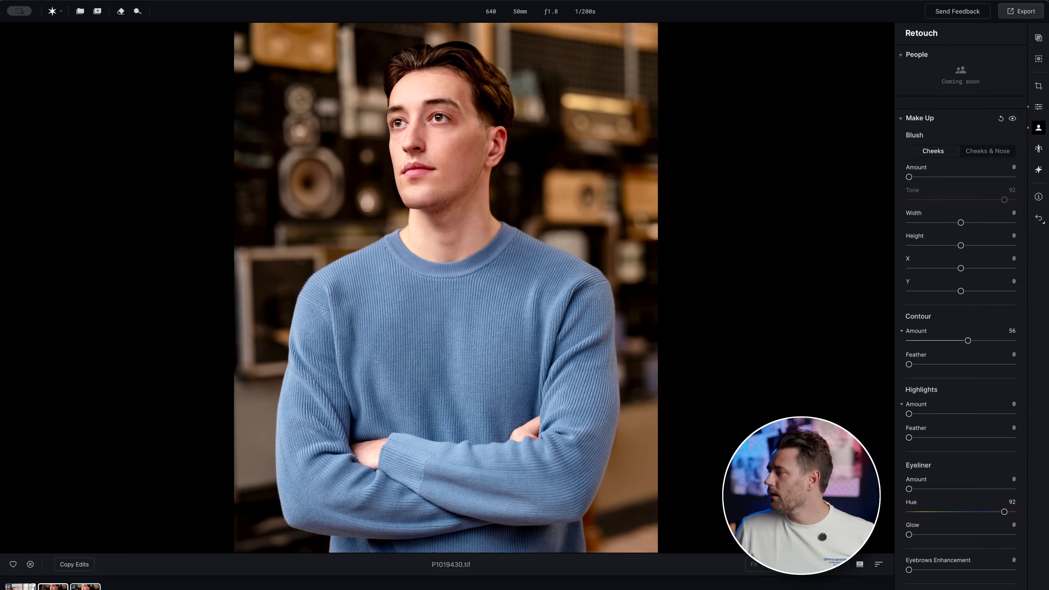
Step: Set Eyebrows Enhancement 4, Lips Darkening 35 and Lips Saturation 4
scroll(925, 471, down, 3)
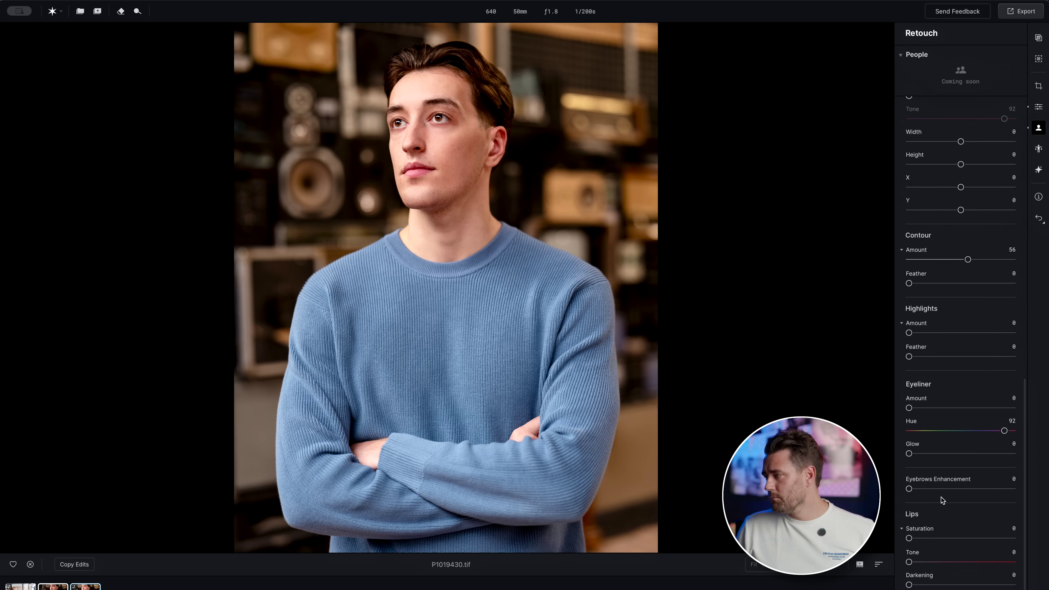
mouse_move(909, 489)
mouse_down()
mouse_move(1010, 489)
mouse_move(884, 492)
mouse_move(914, 490)
mouse_up()
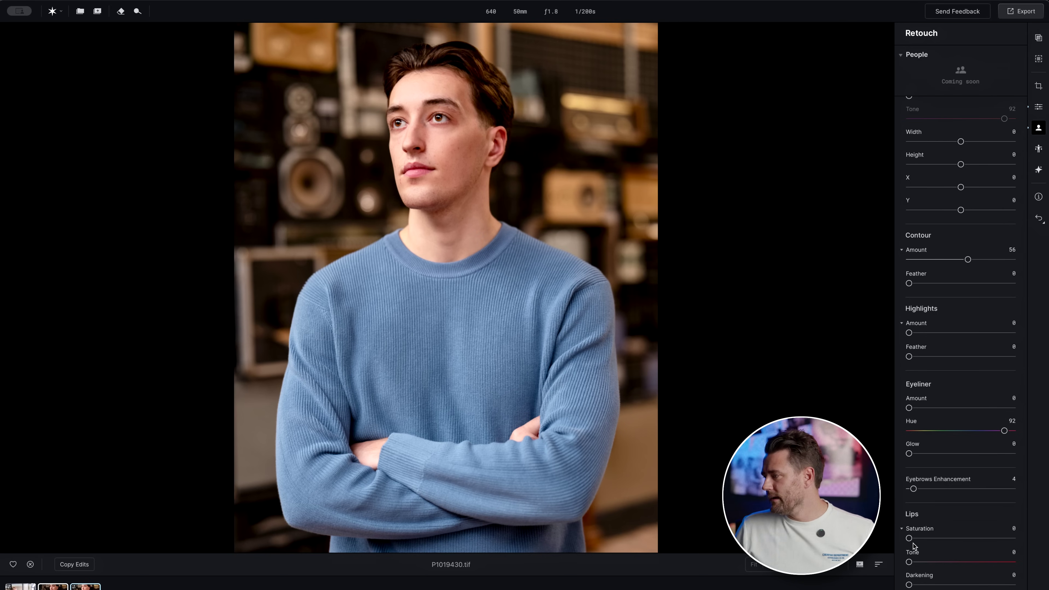
drag(909, 585, 946, 584)
drag(909, 539, 913, 540)
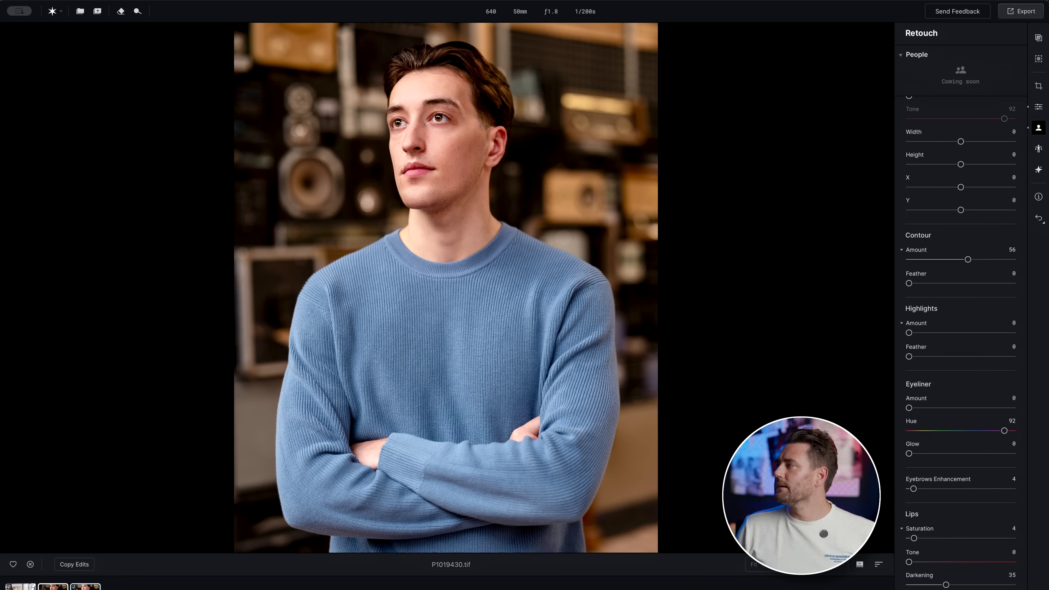
scroll(976, 234, up, 15)
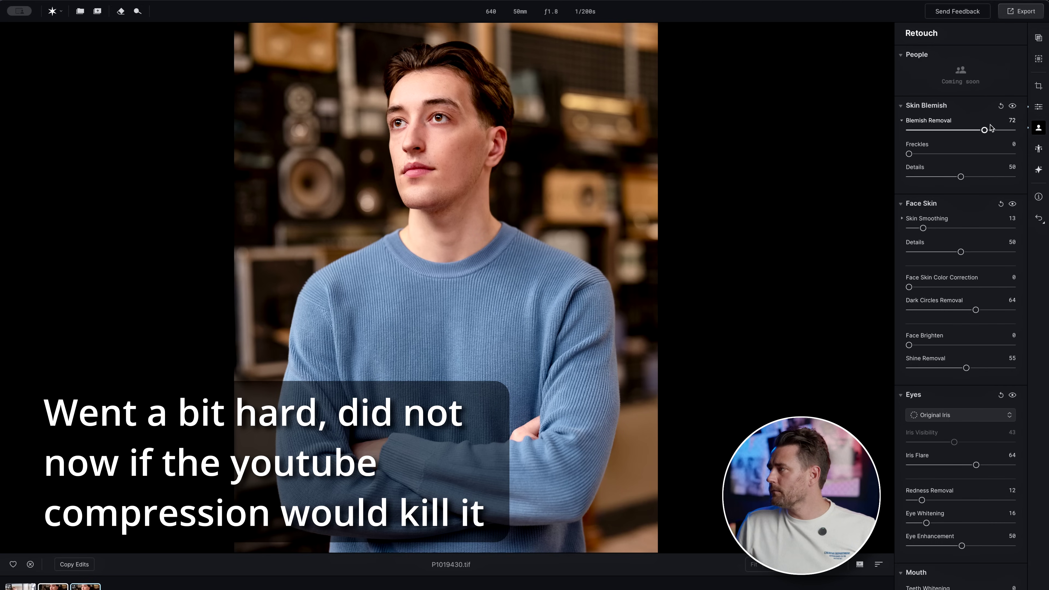
Step: Lower Blemish Removal to 68, Shine Removal to 45, Redness Removal to 10, Eye Enhancement to 43
drag(989, 129, 980, 130)
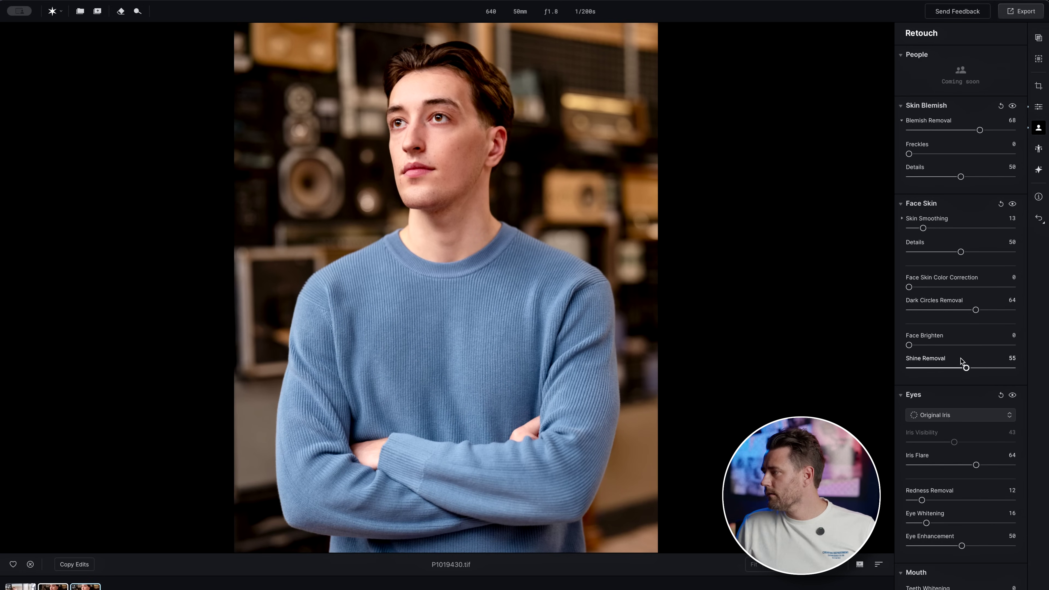
drag(966, 368, 956, 368)
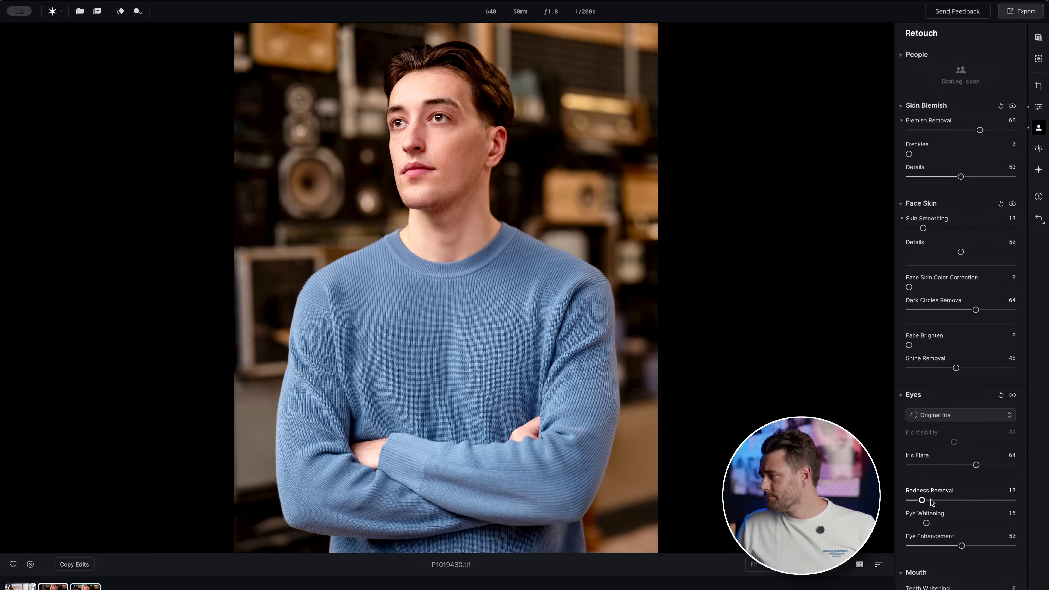
drag(923, 501, 921, 504)
drag(962, 546, 954, 545)
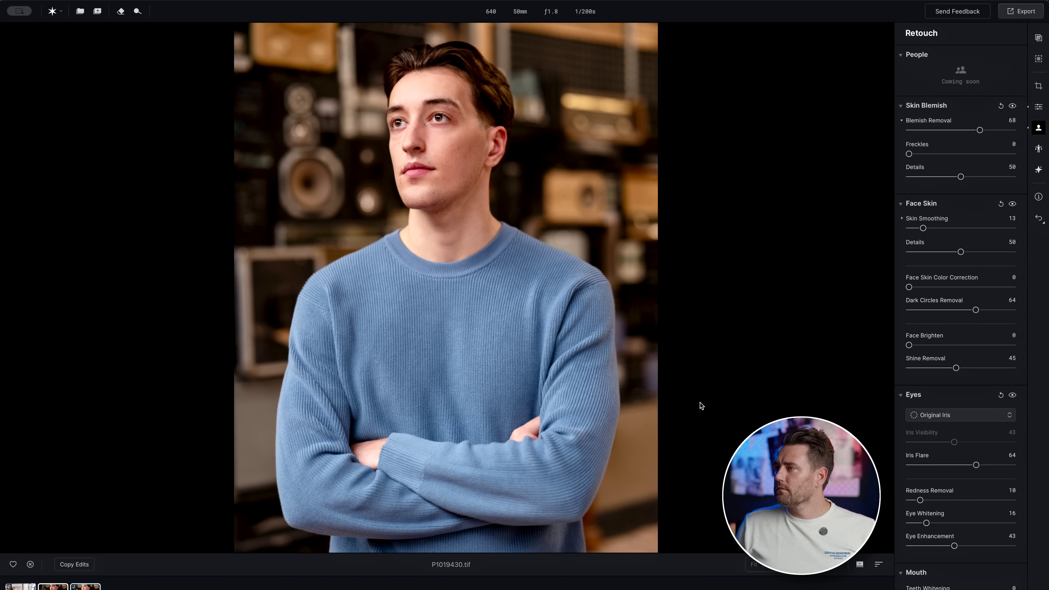